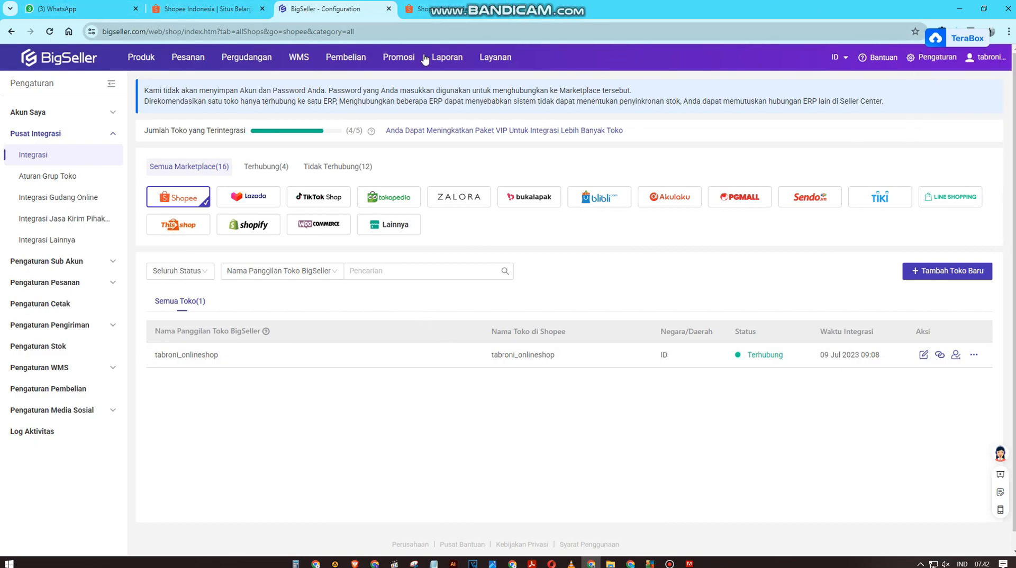
Step: Open the account integration page from the dashboard and display the connected Tokopedia stores
click(66, 60)
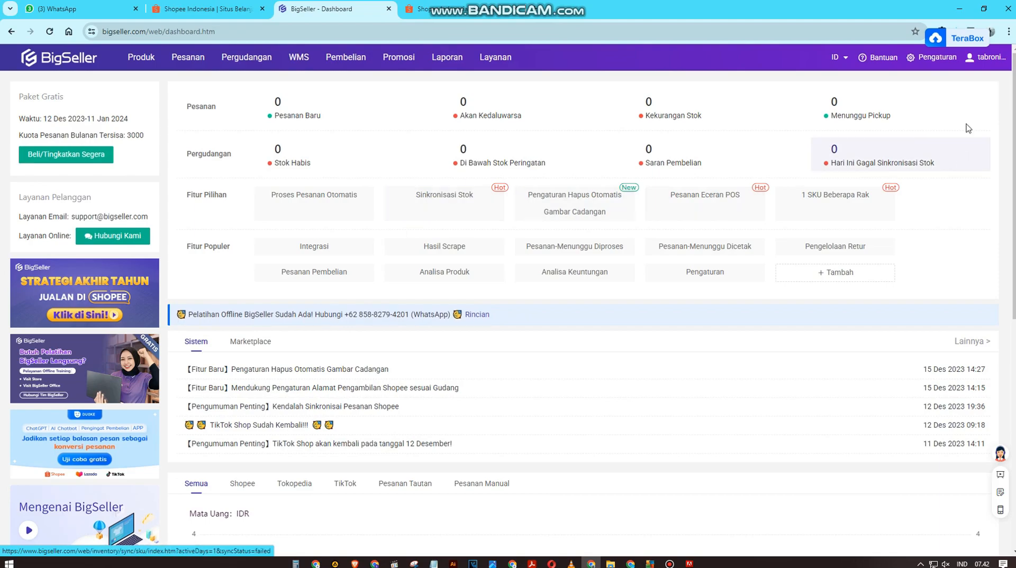
mouse_move(987, 59)
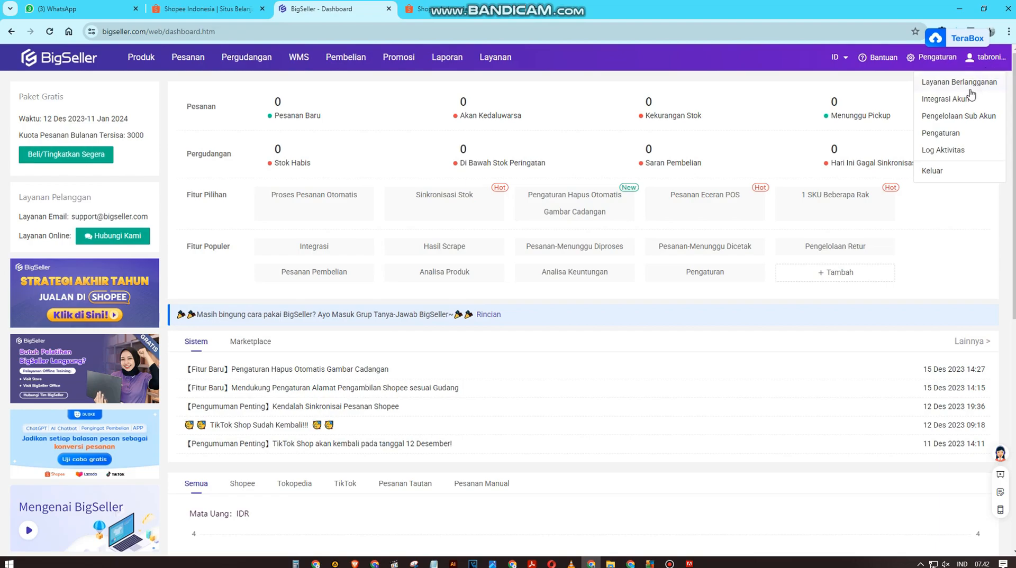
click(946, 100)
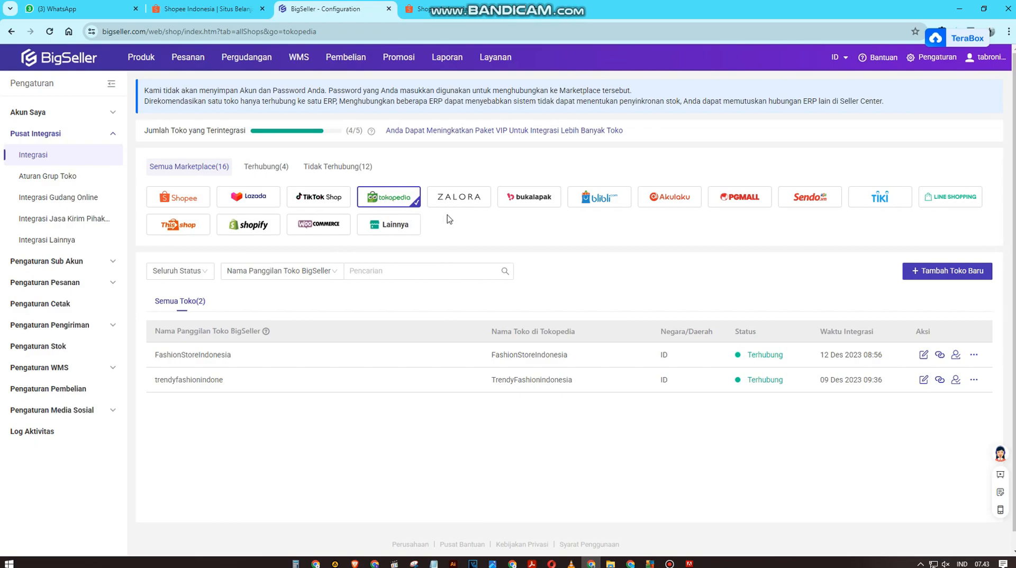
click(328, 203)
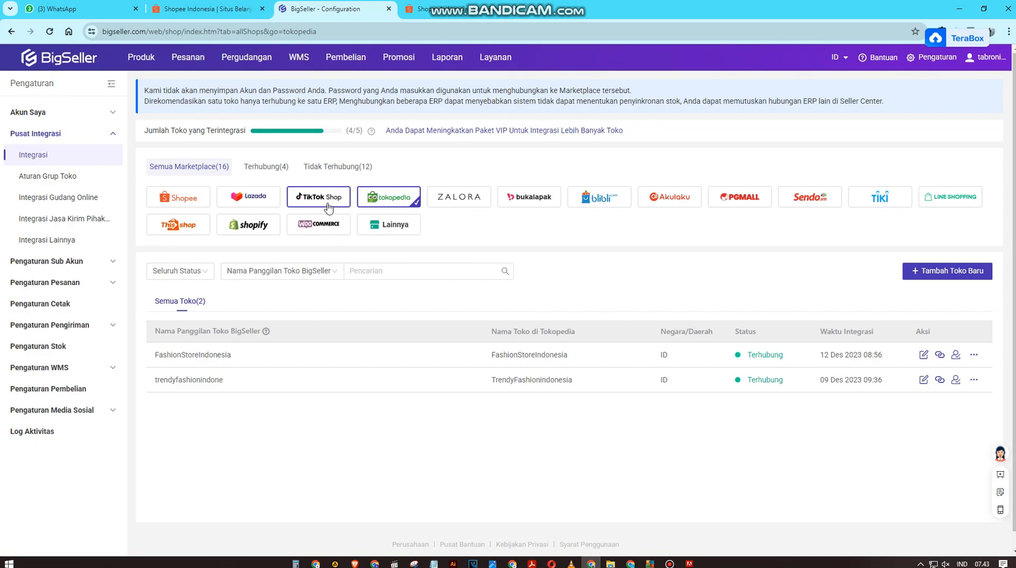
click(391, 201)
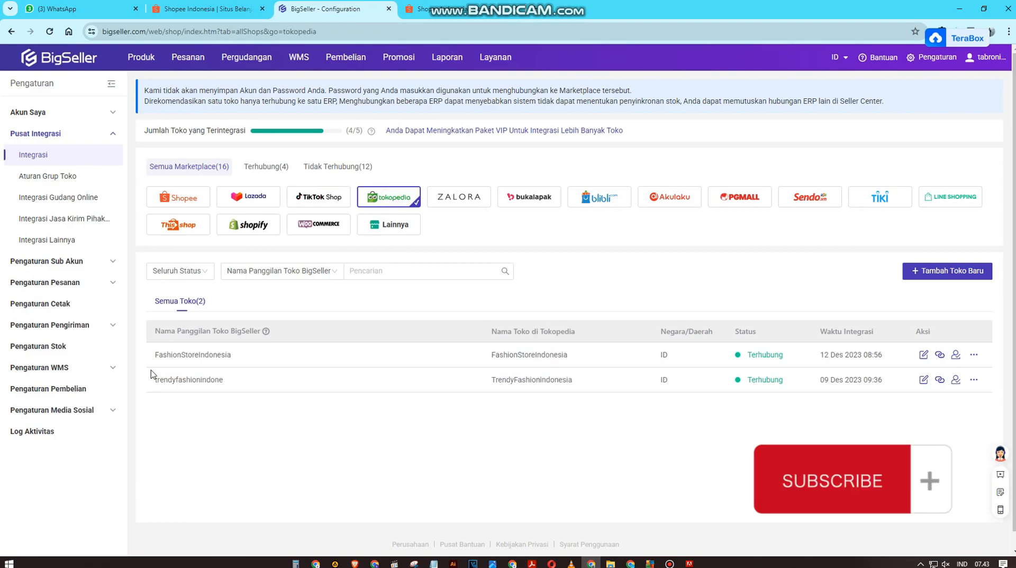
Step: Review the names and connection status of the listed Tokopedia stores, and open the form for adding a new Tokopedia store
drag(154, 354, 303, 409)
click(447, 463)
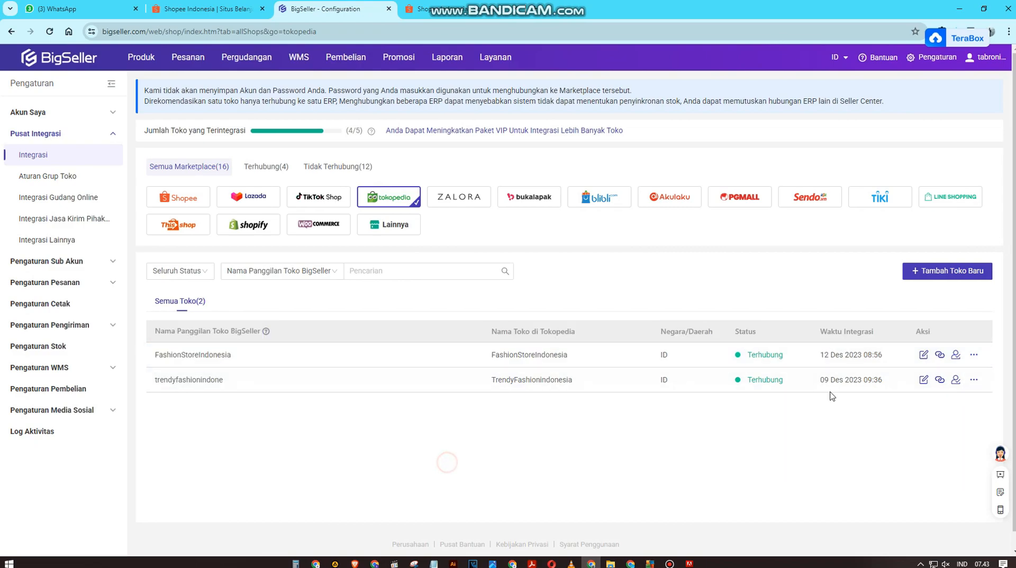
drag(745, 354, 798, 360)
drag(745, 380, 812, 390)
click(811, 434)
click(961, 279)
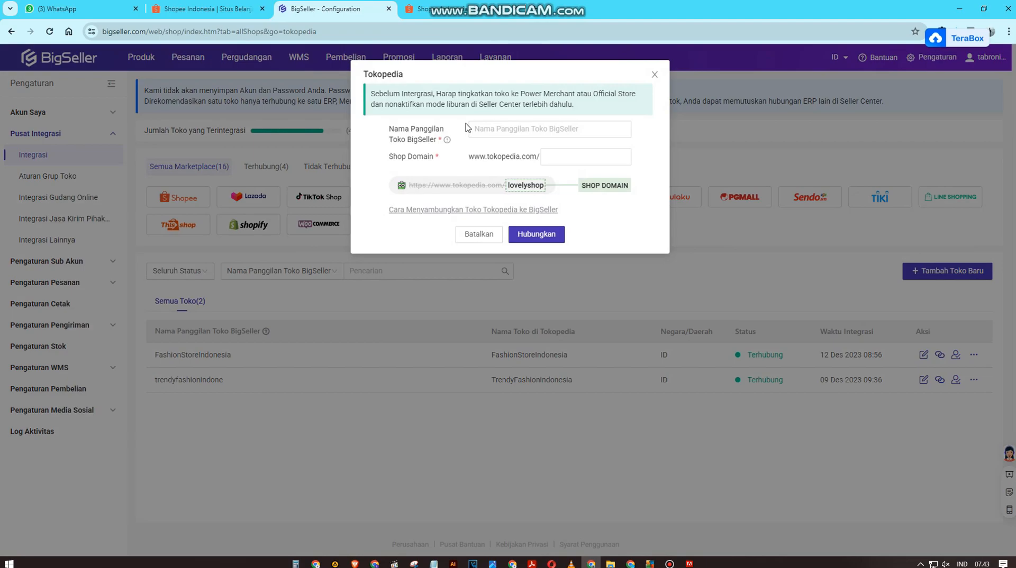
click(499, 133)
Step: Log in to Tokopedia with a Google account in a new browser tab and open Tokopedia Seller for the shop
click(538, 12)
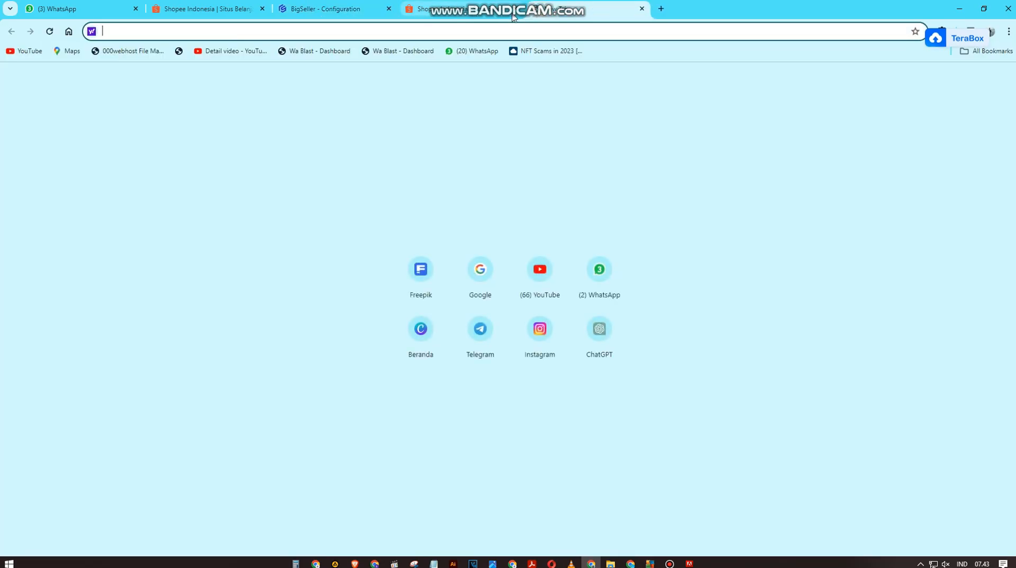
text(https://www.tokopedia.com/mathiswomen/mathis-women-acne-patch-limited-edition-series-birthday-series-9d9bf?extParam=ivf%3Dfalse%26src%3Dsearch)
key(Return)
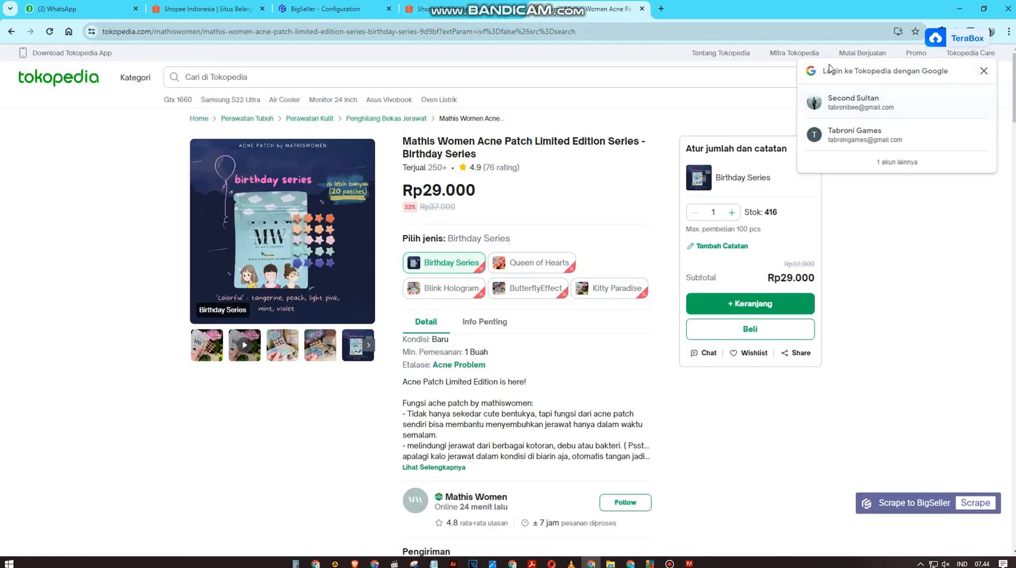
click(919, 108)
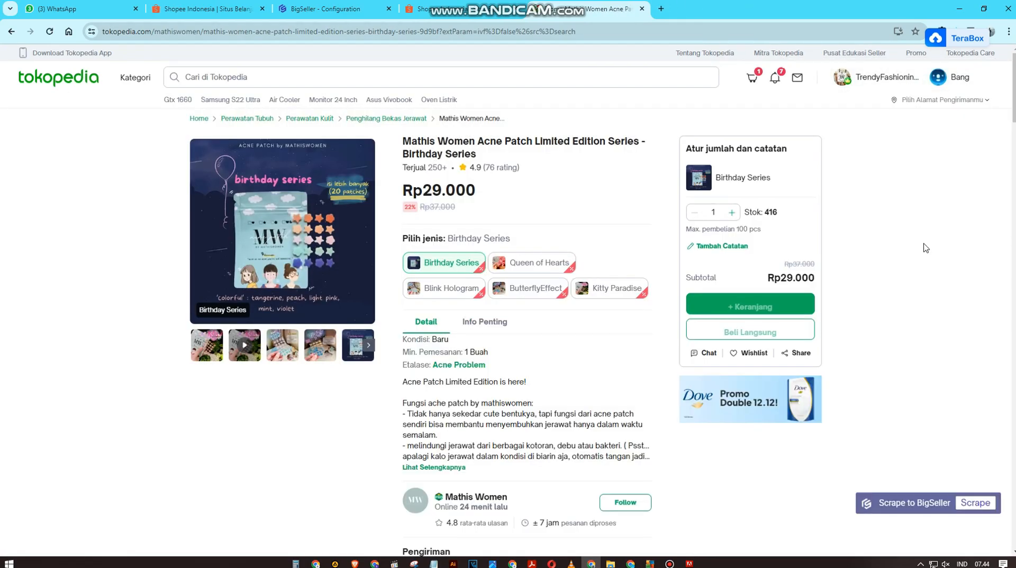
mouse_move(887, 76)
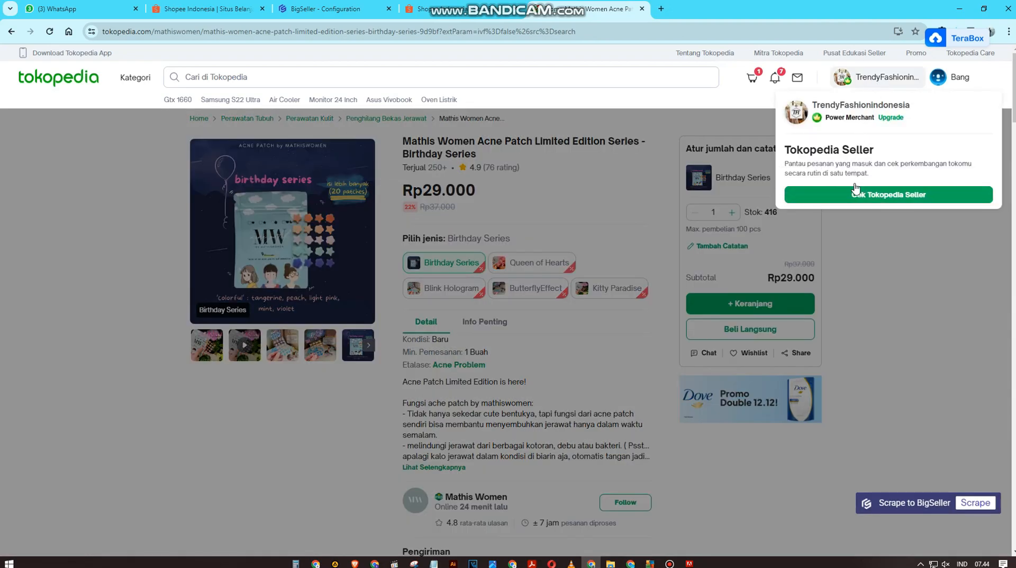
click(856, 203)
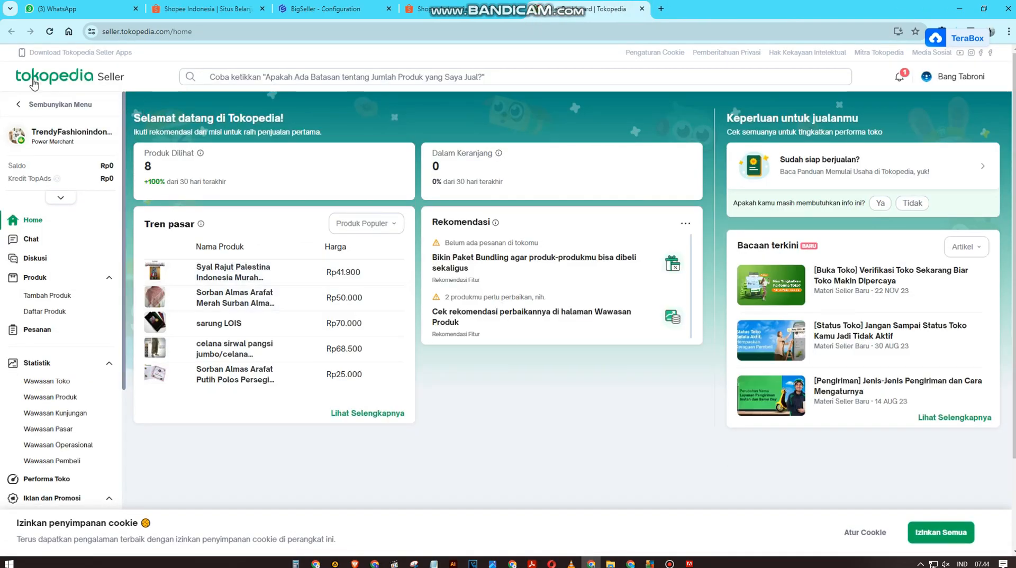
Step: Close the Shopee verification page and open the TrendyFashionindonesia shop page from Tokopedia Seller
click(473, 7)
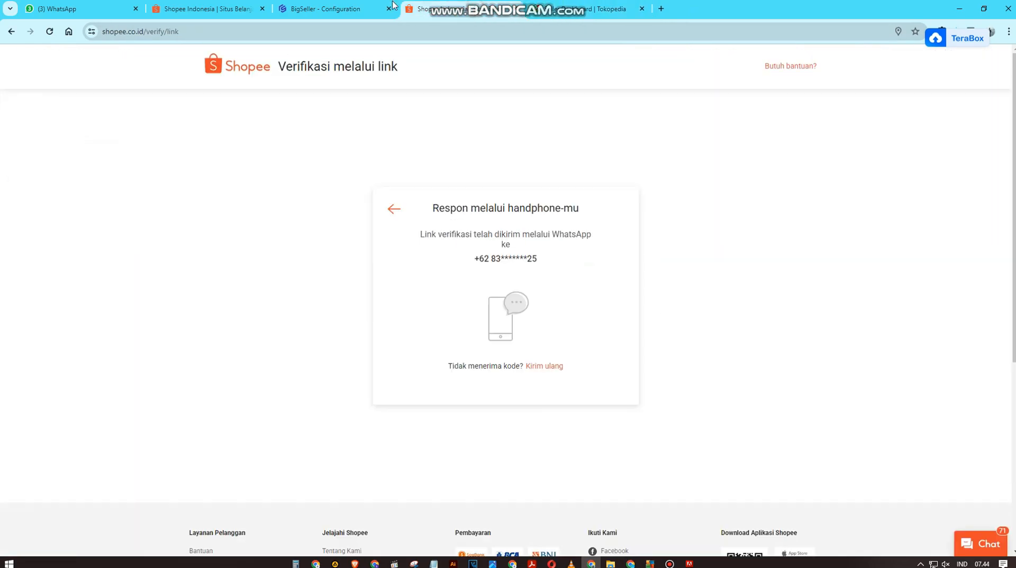
click(352, 6)
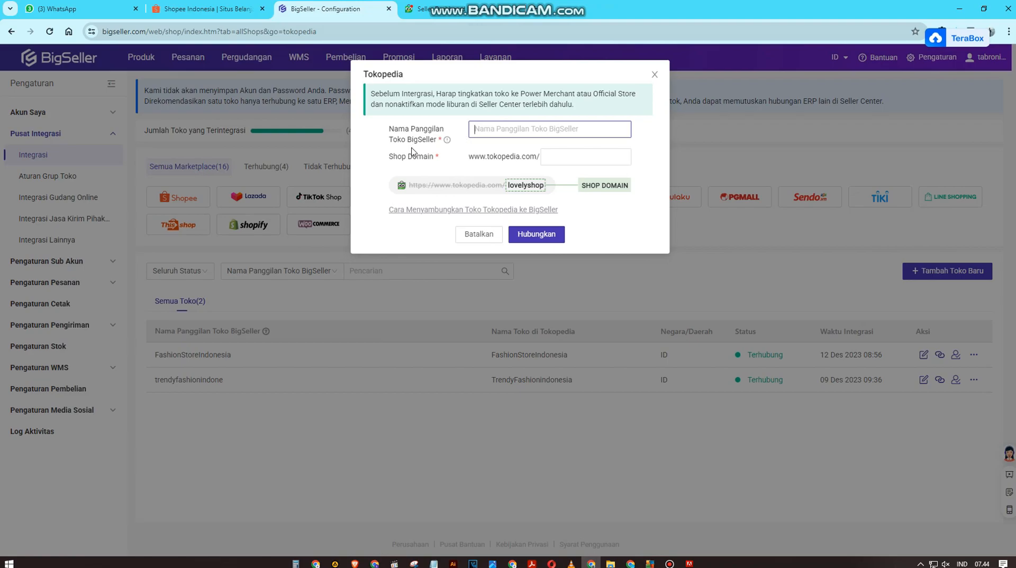
click(441, 12)
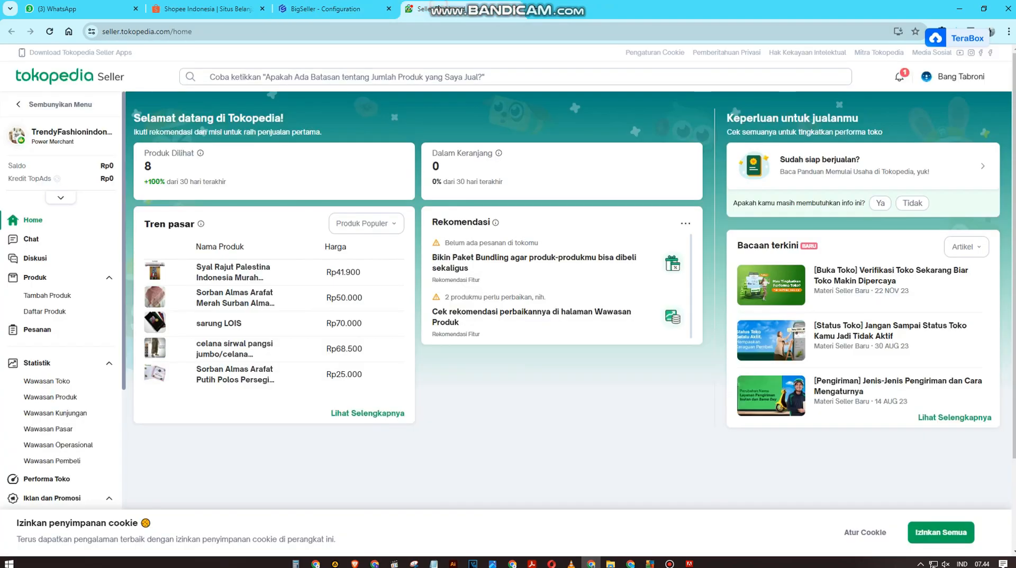
click(66, 138)
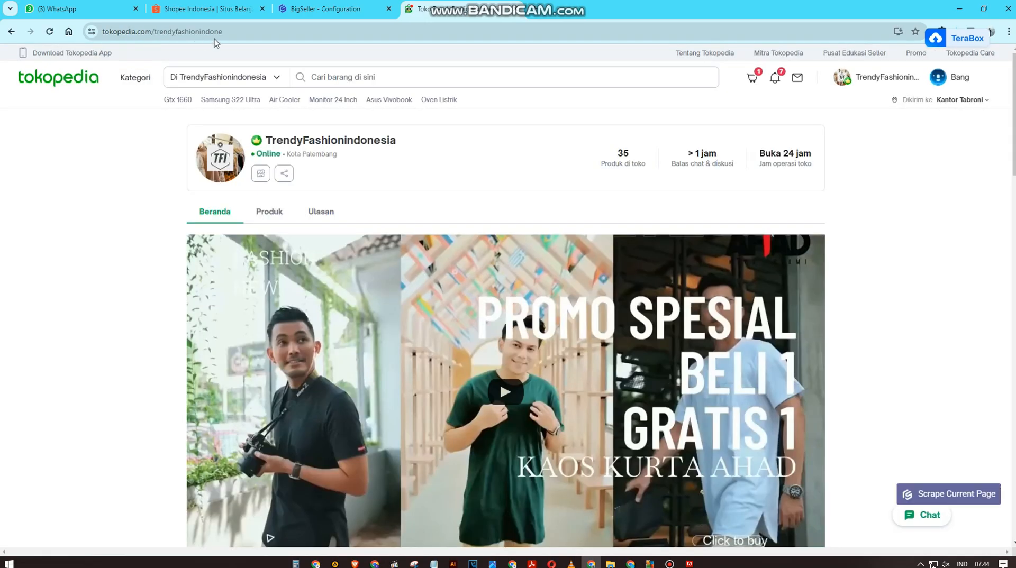
Step: Copy the shop domain trendyfashionindone from the shop page's address and enter it as the Tokopedia store's BigSeller nickname
drag(267, 33, 157, 35)
click(245, 28)
click(259, 32)
drag(259, 33, 194, 32)
key(ctrl+c)
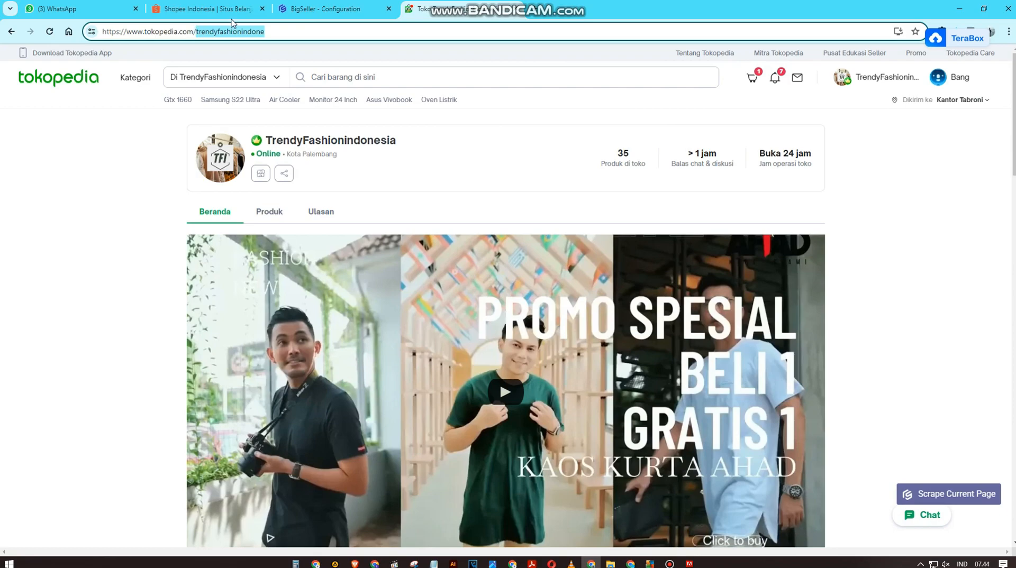
click(322, 8)
click(526, 131)
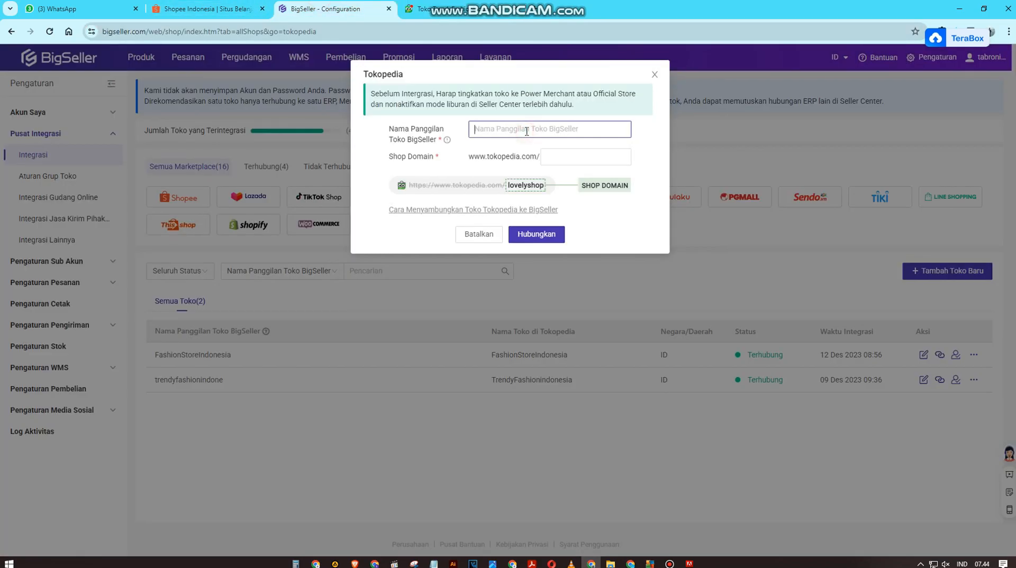
key(ctrl+v)
click(611, 231)
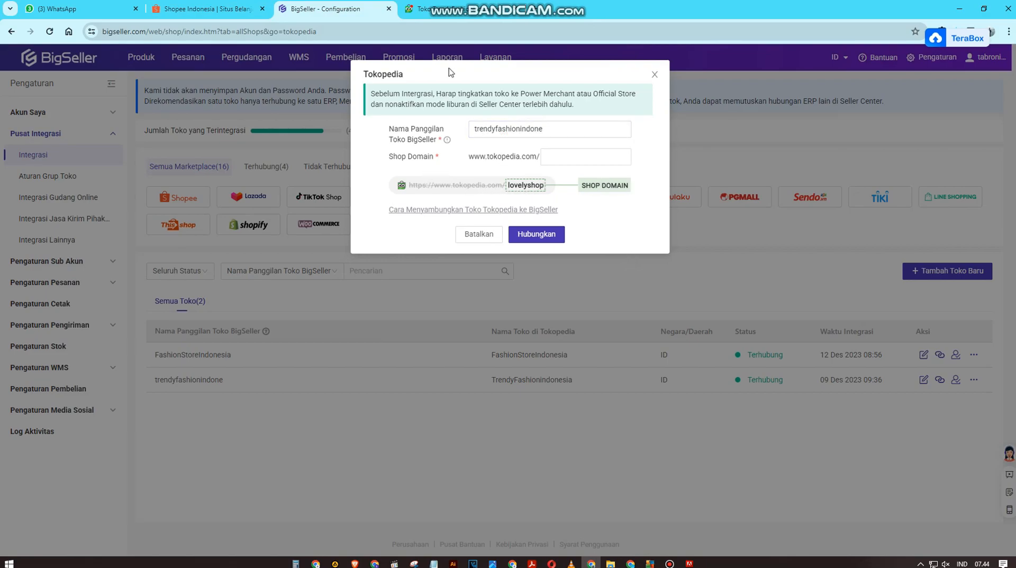
Step: Try to connect the Tokopedia store with the shop domain trendyfashionindone, and close the form
click(439, 9)
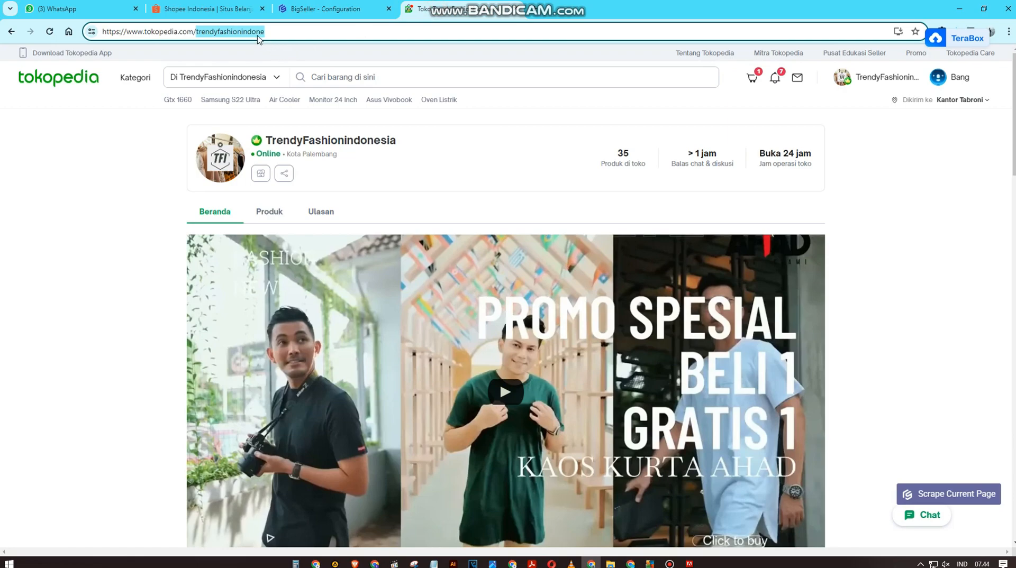
click(323, 8)
click(583, 152)
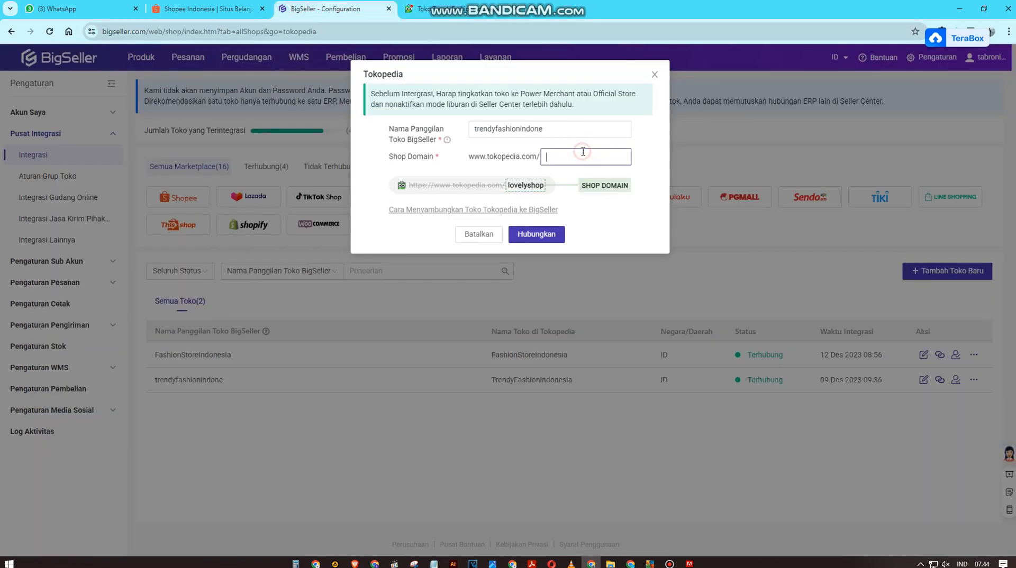
key(ctrl+v)
click(545, 237)
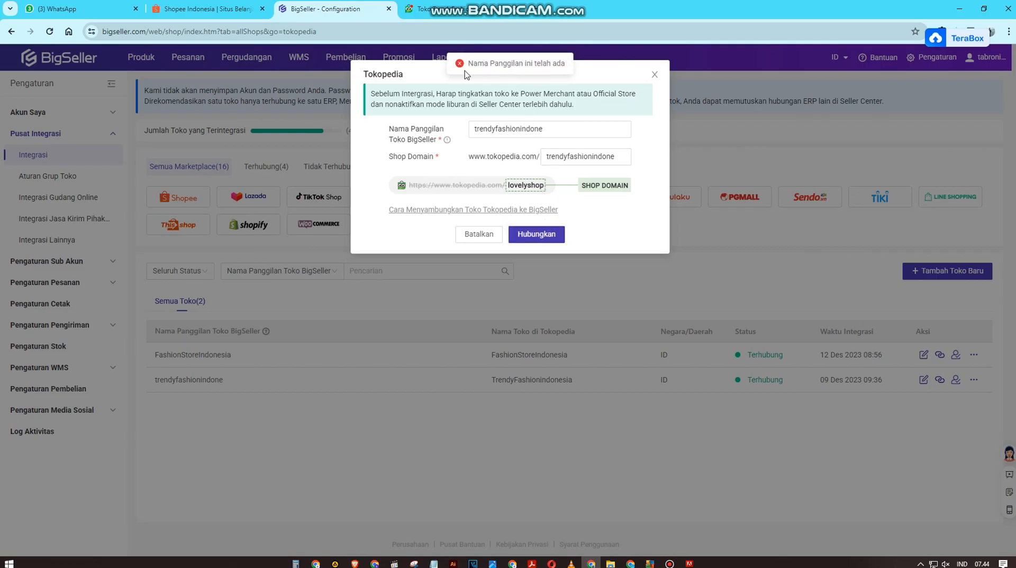
click(653, 77)
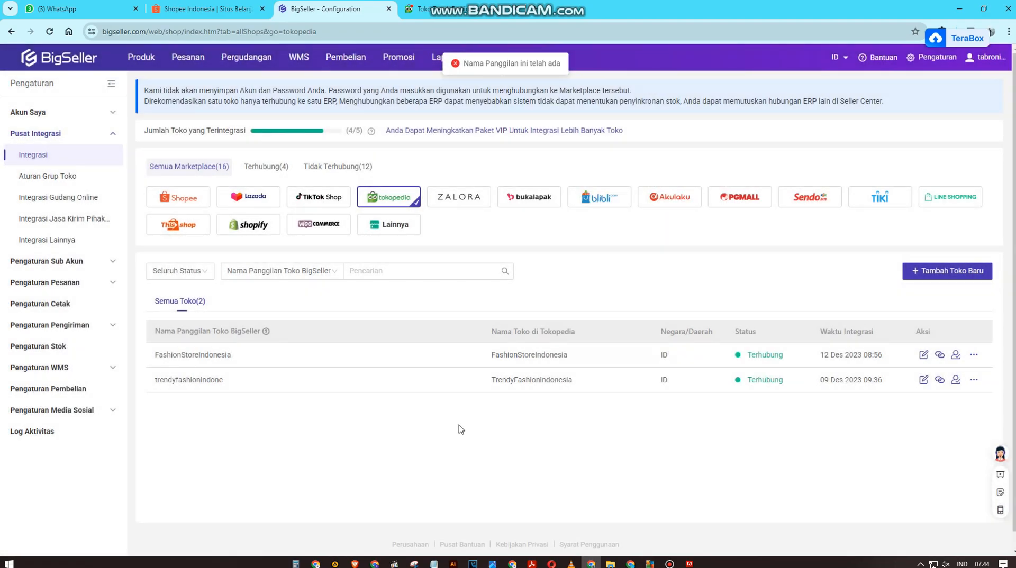
Step: Compare the Tokopedia shop page with the TrendyFashionindonesia entry in the list of integrated stores
click(466, 9)
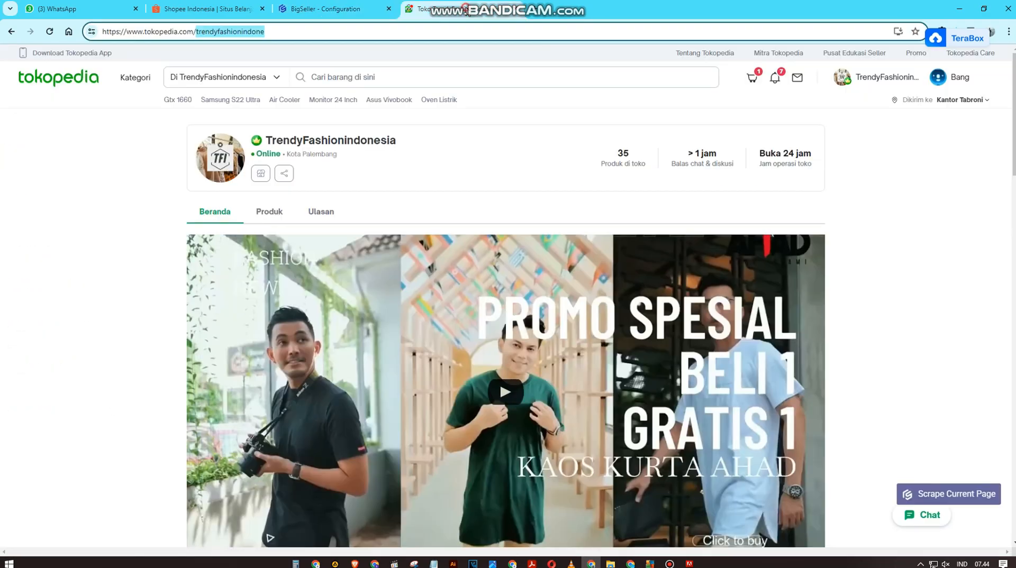
click(334, 8)
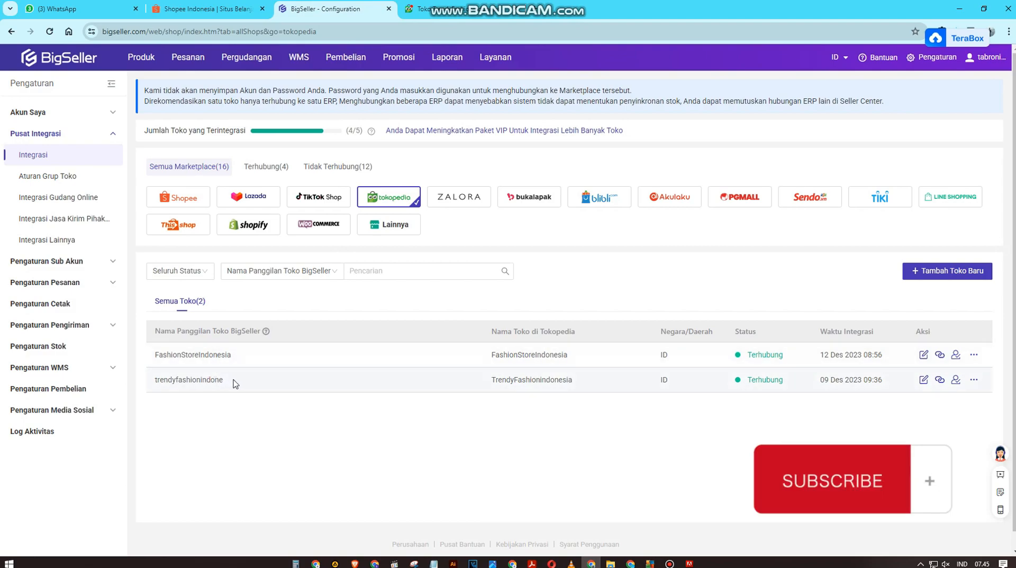
drag(493, 378, 590, 381)
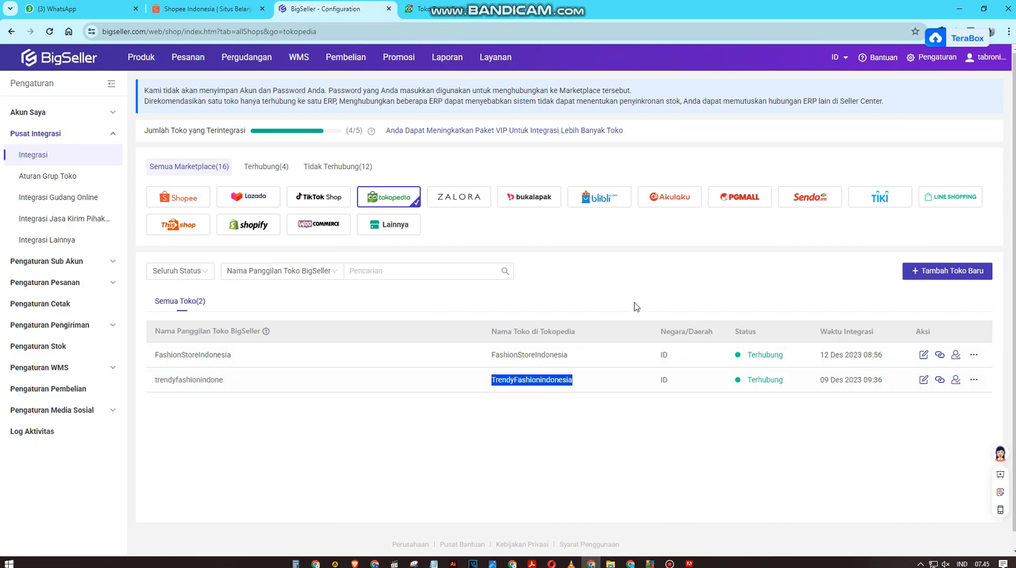
click(635, 281)
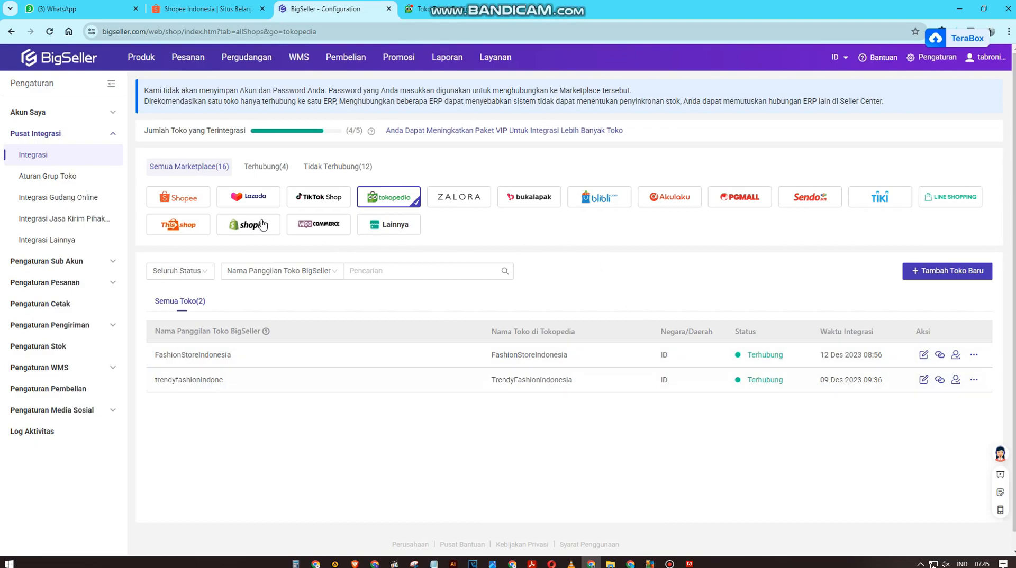
Step: Start adding a new Shopee store and continue to the Shopee authorization login window
click(192, 206)
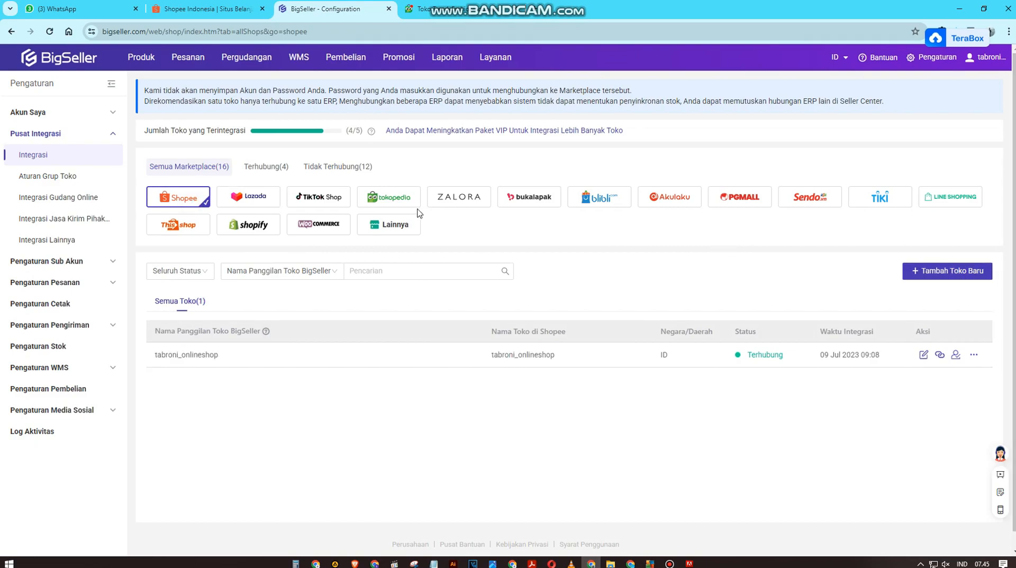
click(962, 277)
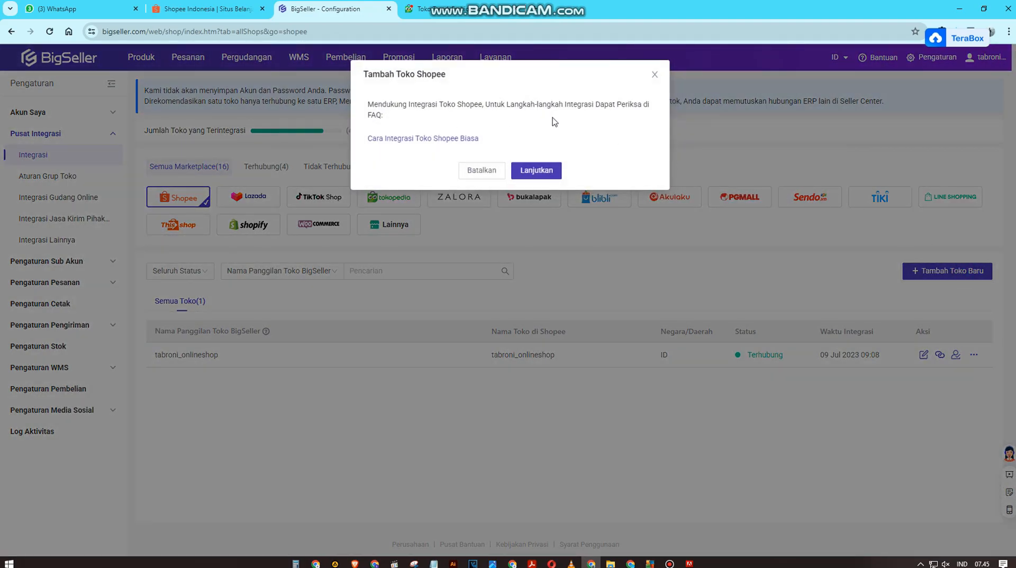
click(535, 176)
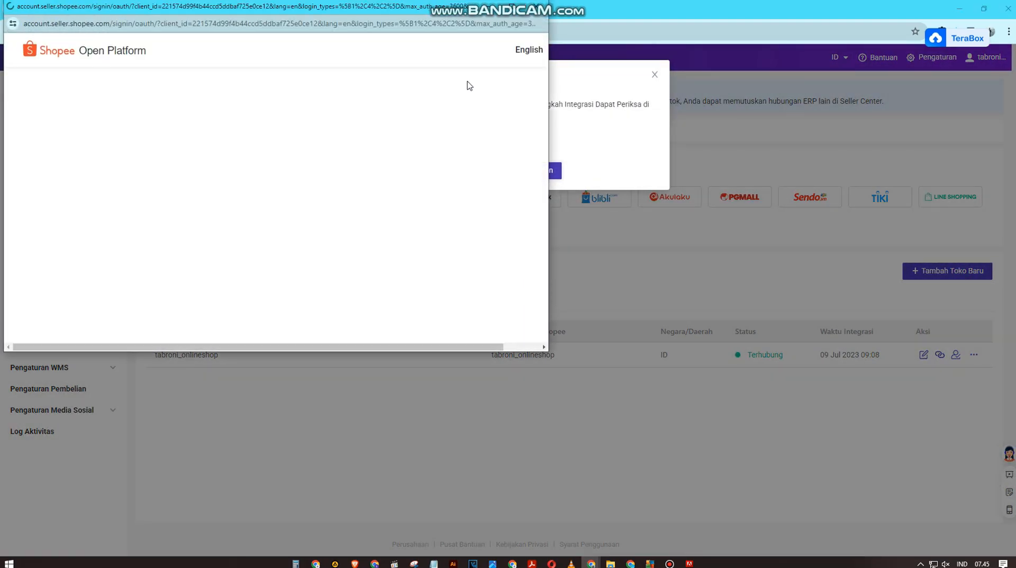
drag(431, 7, 738, 159)
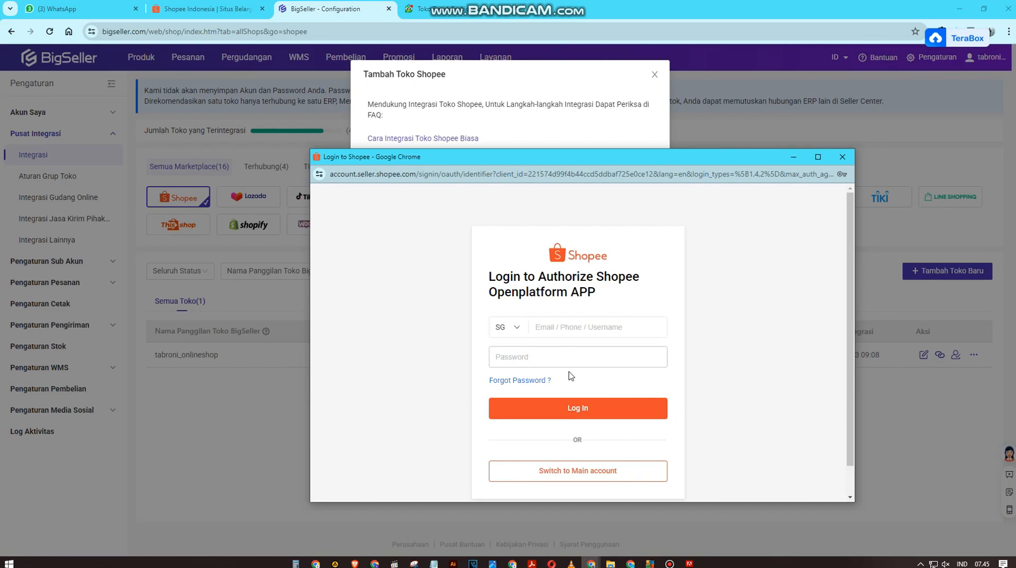
Step: View the password reset page of the Shopee login, and cancel adding the Shopee store
click(521, 381)
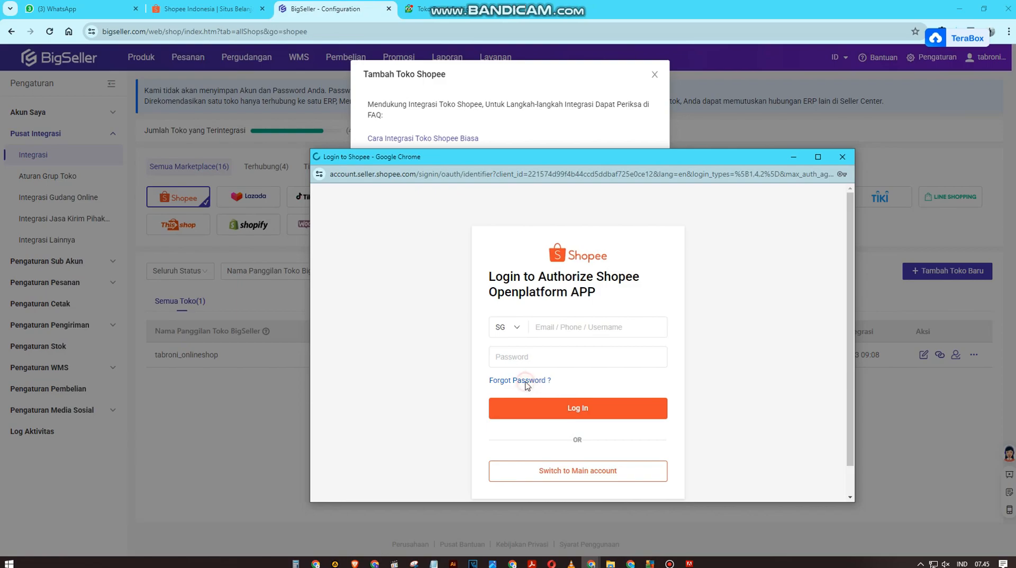
click(572, 376)
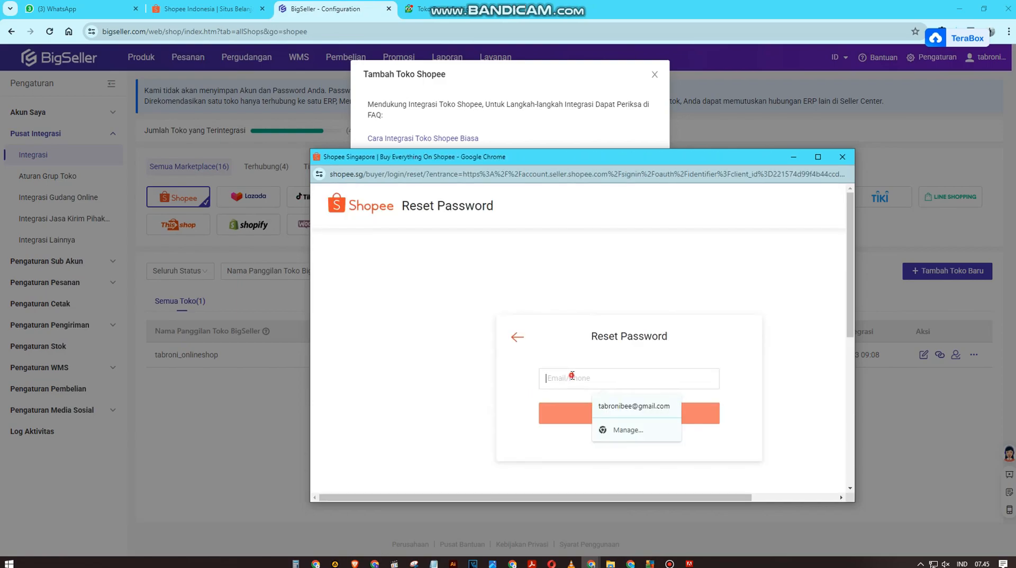
click(842, 157)
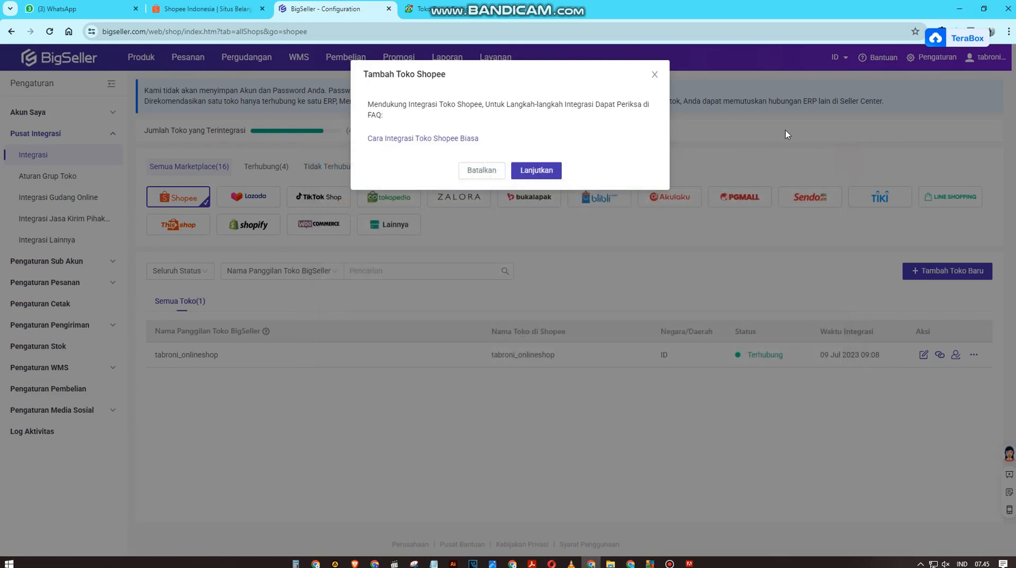
click(655, 75)
Step: Show the form for adding a new Lazada store with its BigSeller nickname field, and close it without connecting
click(259, 200)
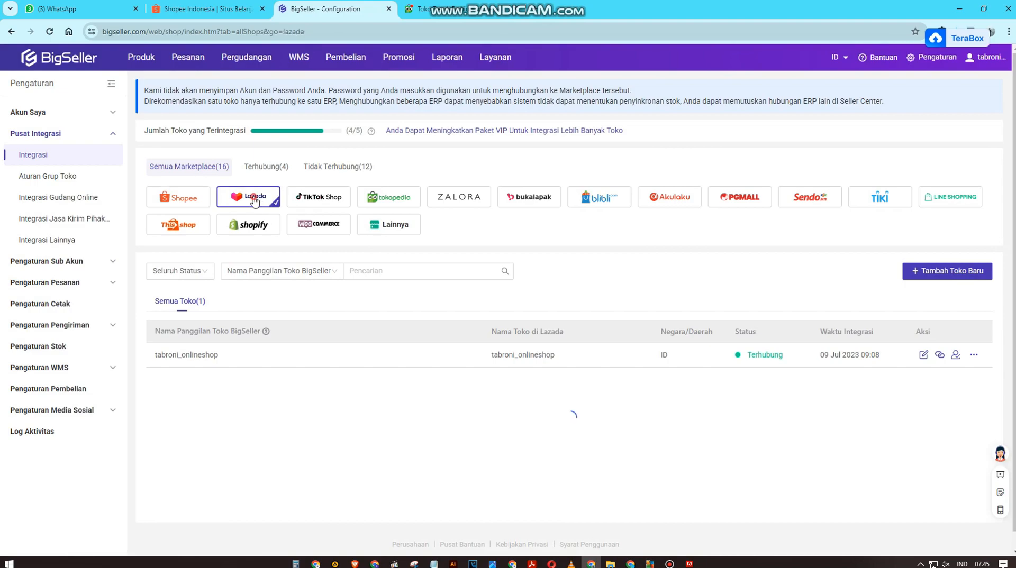
click(943, 273)
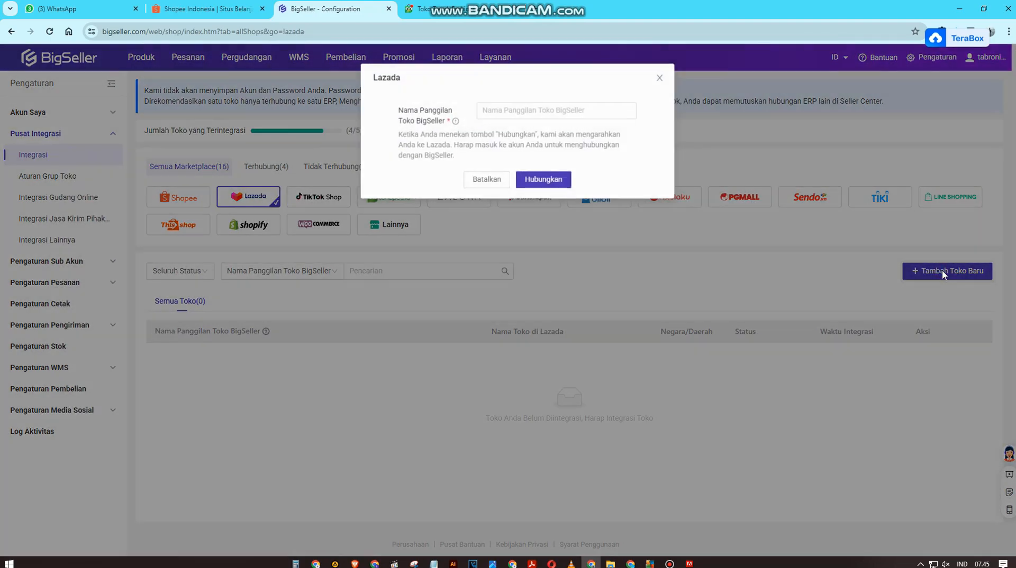
click(500, 109)
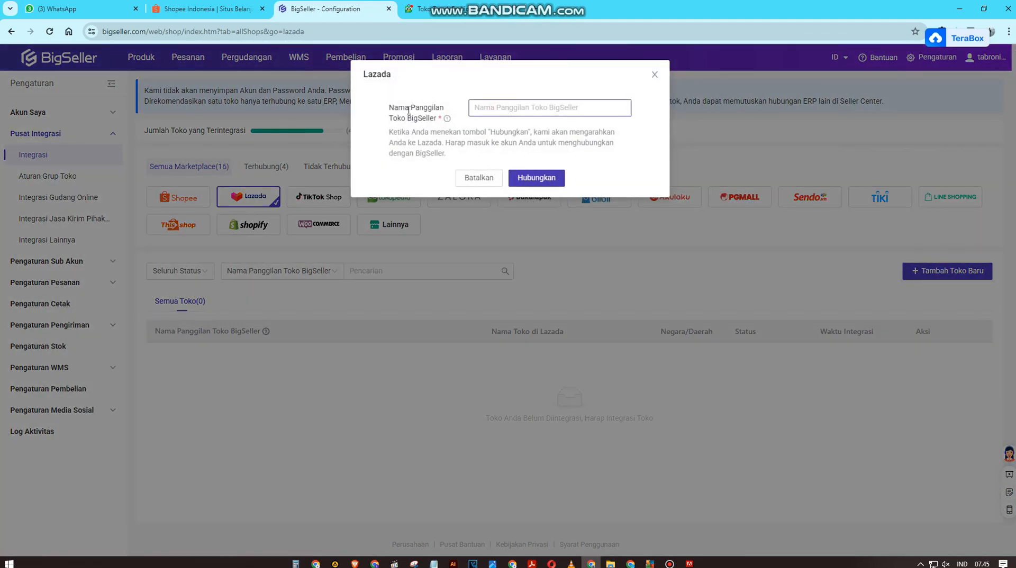
click(654, 74)
Step: Review the integrated TikTok Shop store and the form for adding a new TikTok store, and close the form
click(328, 200)
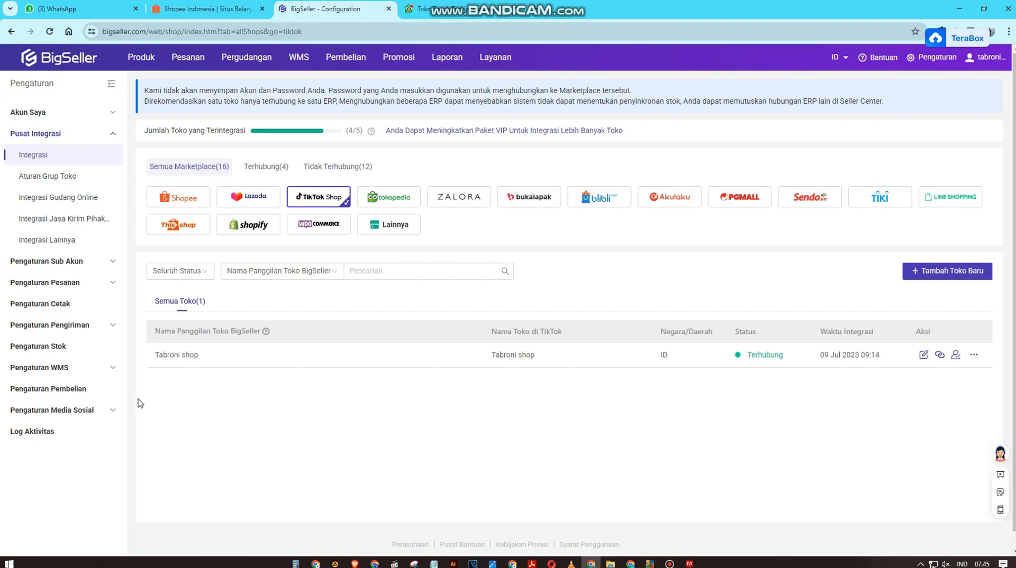
drag(159, 353, 212, 359)
click(261, 416)
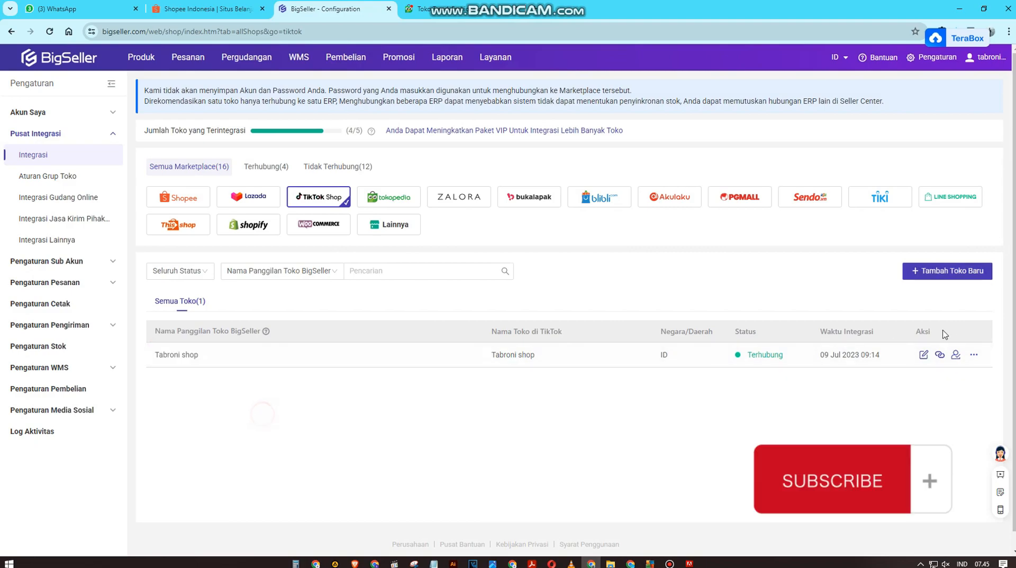
click(945, 273)
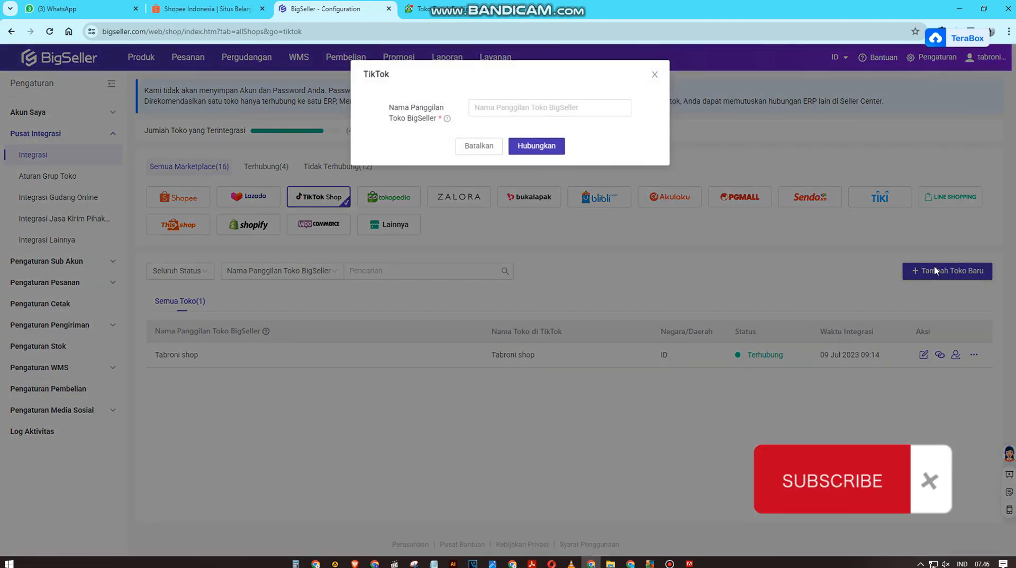
click(520, 108)
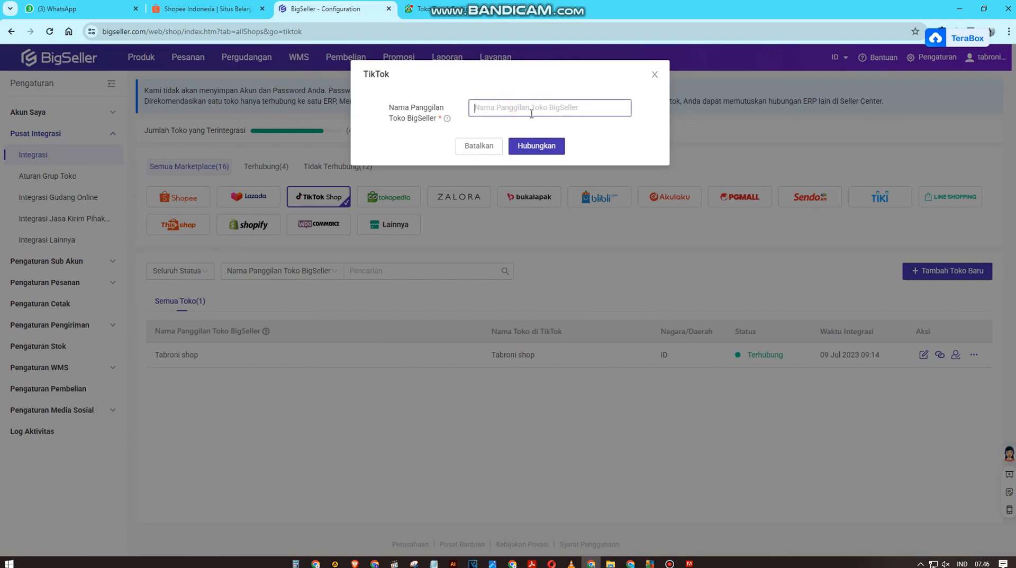
click(656, 76)
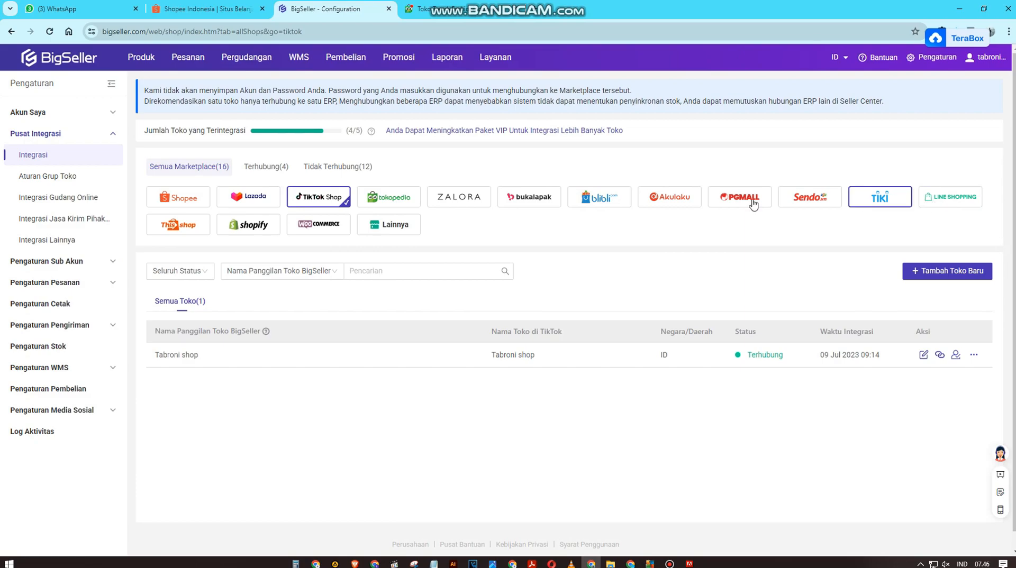
Step: Show the form for adding a new Bukalapak store with its store nickname field, and close it without connecting
click(548, 203)
click(963, 270)
click(491, 114)
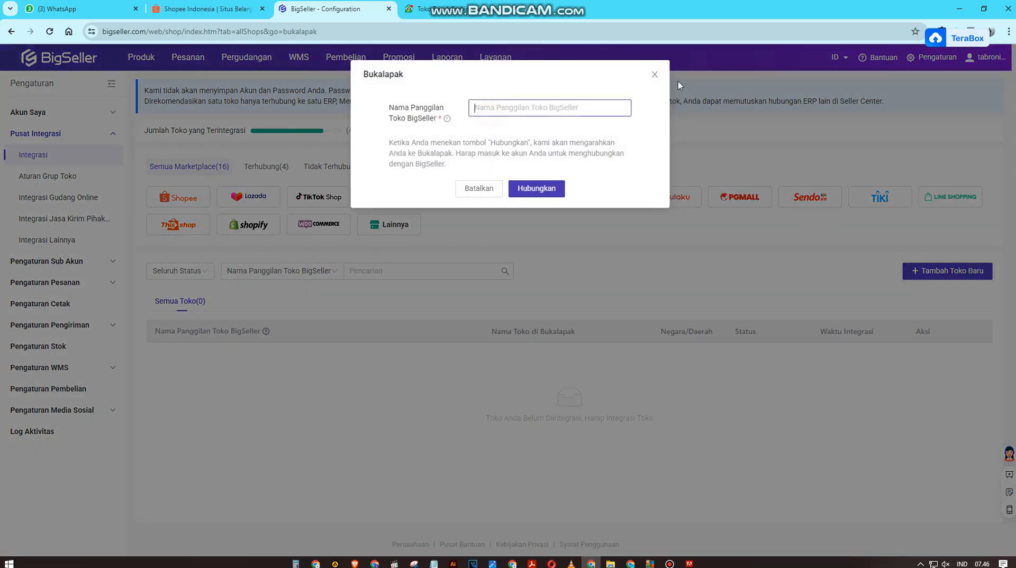
click(655, 74)
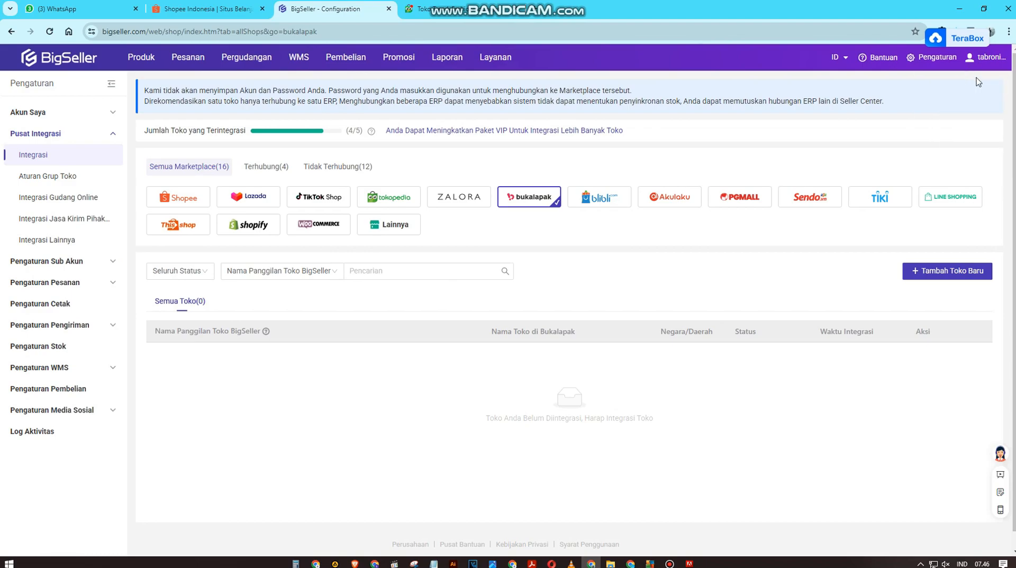
Step: Open the Integrasi Akun page from the account options
mouse_move(985, 58)
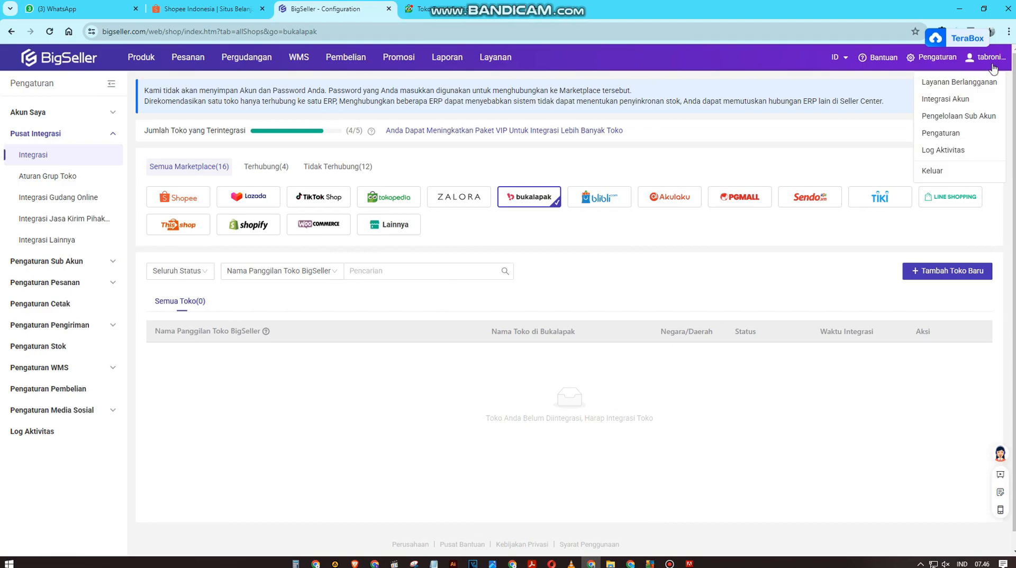
click(966, 100)
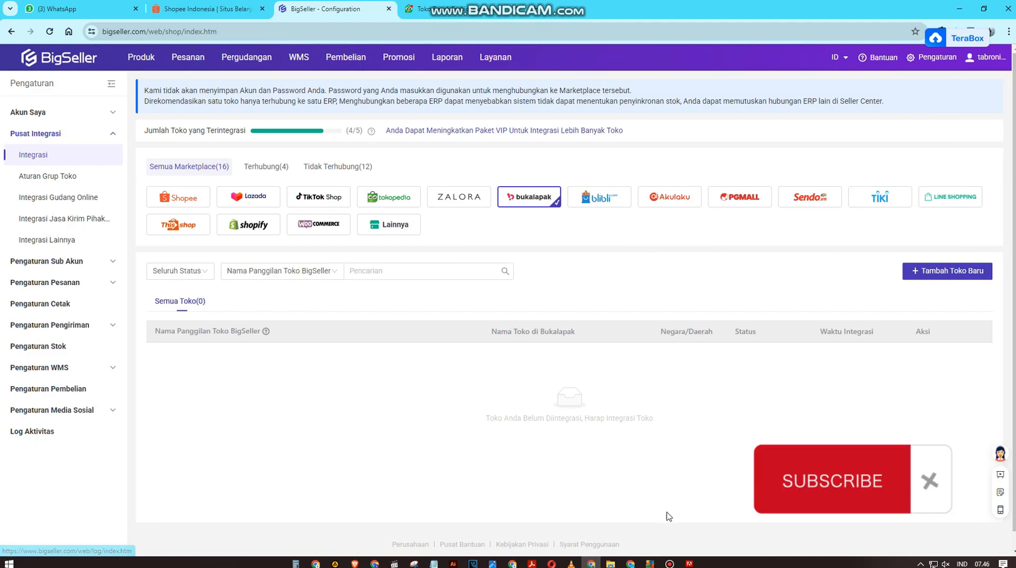